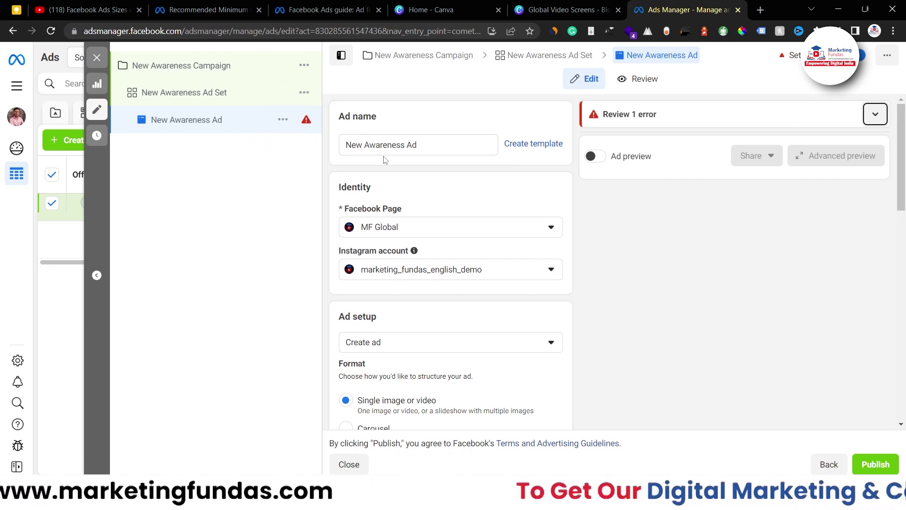
Scroll through the ad's creative setup section in Ads Manager.
{"action": "scroll", "coordinate": [384, 159], "scroll_direction": "down", "scroll_amount": 4}
{"action": "scroll", "coordinate": [472, 253], "scroll_direction": "up", "scroll_amount": 4}
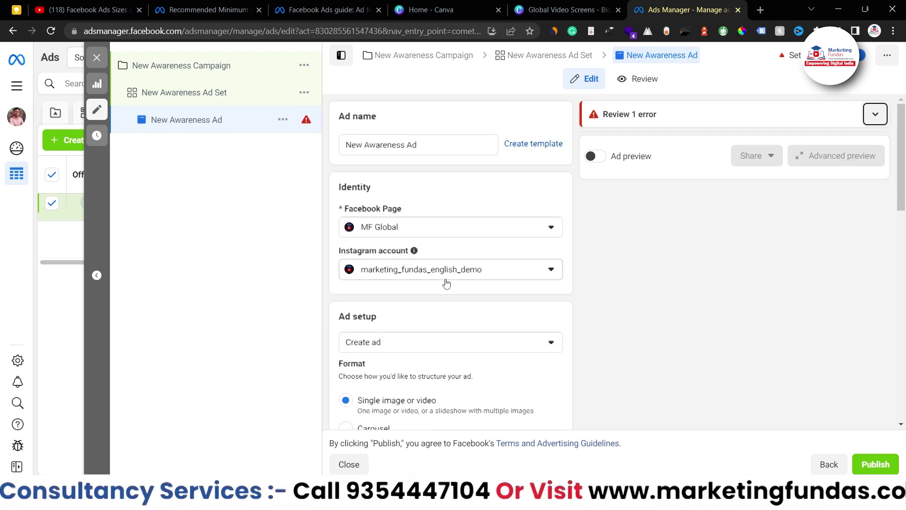
{"action": "scroll", "coordinate": [447, 282], "scroll_direction": "down", "scroll_amount": 4}
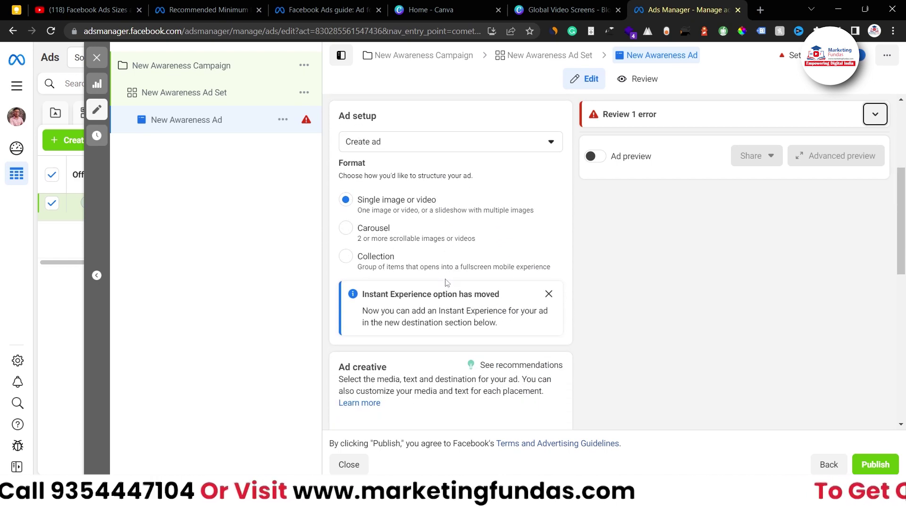
{"action": "scroll", "coordinate": [431, 229], "scroll_direction": "down", "scroll_amount": 2}
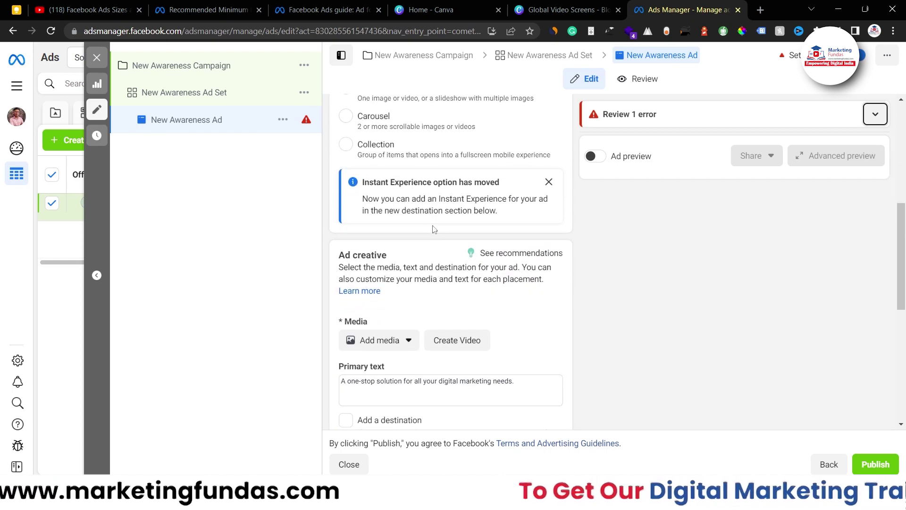
{"action": "scroll", "coordinate": [433, 229], "scroll_direction": "up", "scroll_amount": 2}
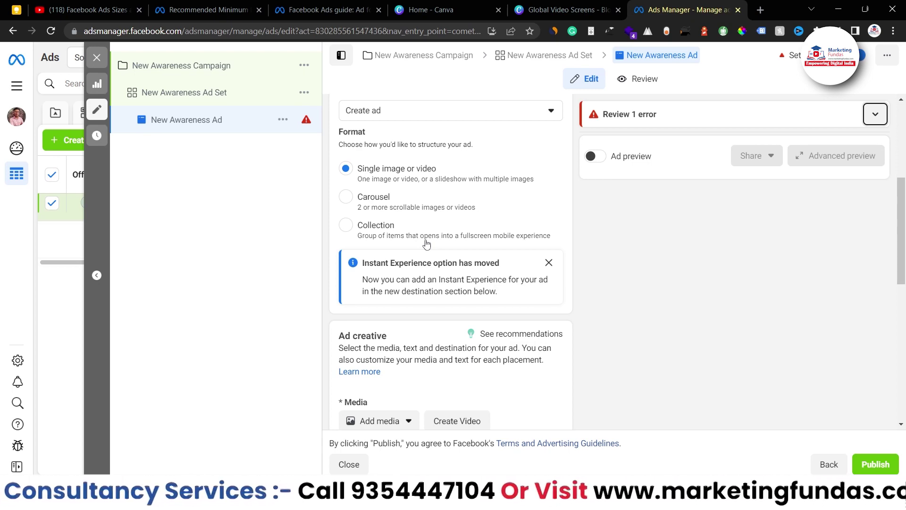
{"action": "scroll", "coordinate": [427, 244], "scroll_direction": "up", "scroll_amount": 2}
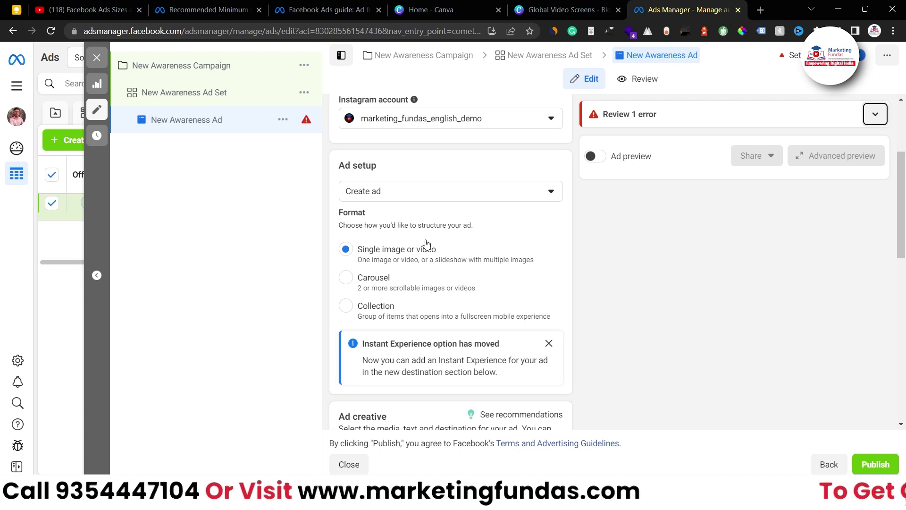
{"action": "scroll", "coordinate": [454, 317], "scroll_direction": "down", "scroll_amount": 4}
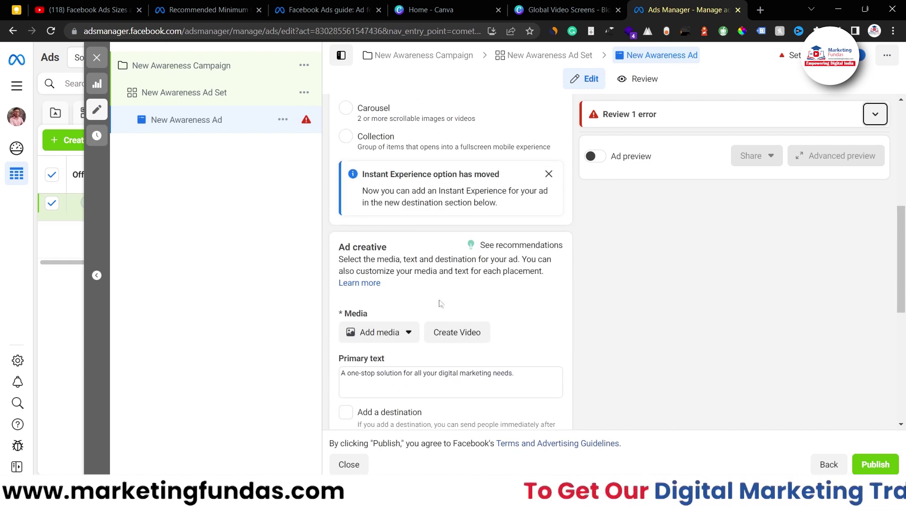
{"action": "scroll", "coordinate": [439, 303], "scroll_direction": "down", "scroll_amount": 1}
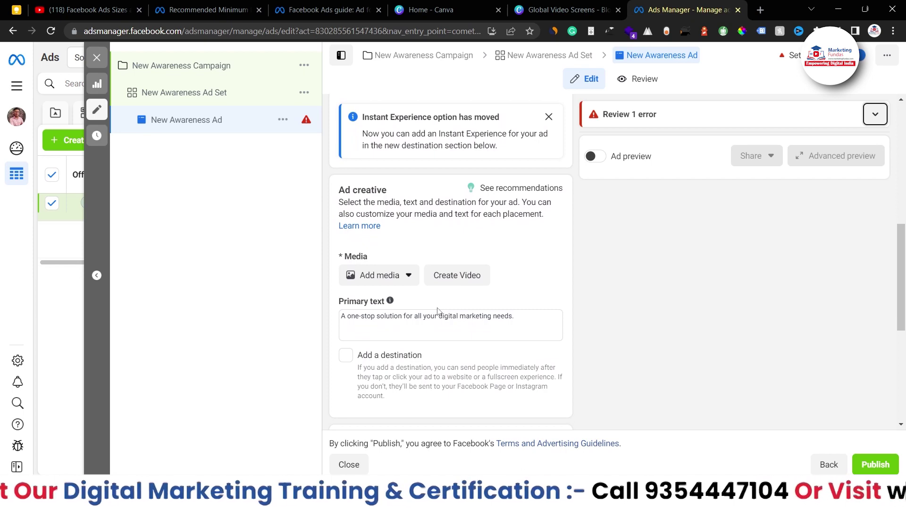
{"action": "scroll", "coordinate": [438, 312], "scroll_direction": "up", "scroll_amount": 5}
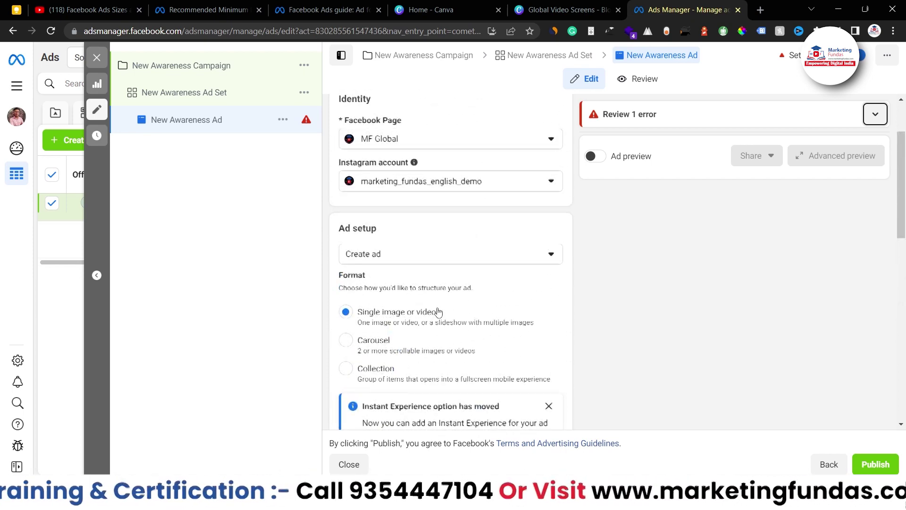
{"action": "scroll", "coordinate": [437, 311], "scroll_direction": "down", "scroll_amount": 1}
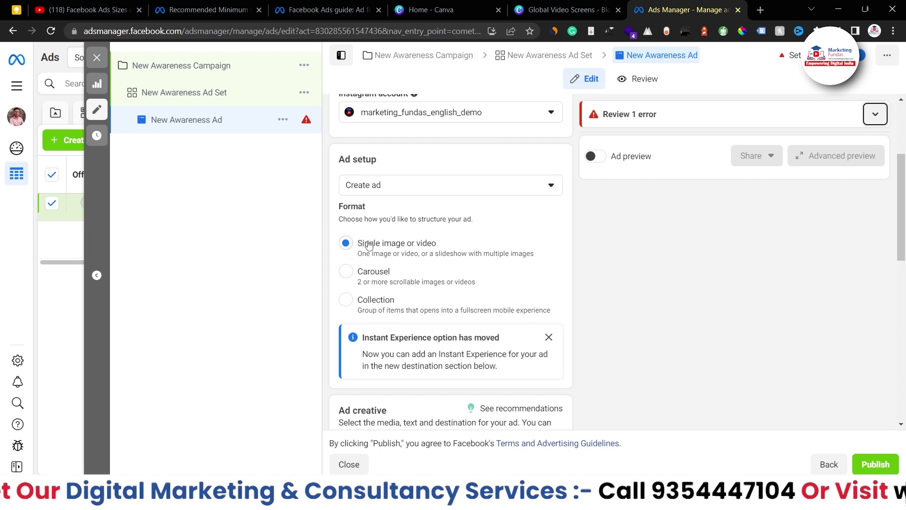
{"action": "scroll", "coordinate": [426, 258], "scroll_direction": "down", "scroll_amount": 1}
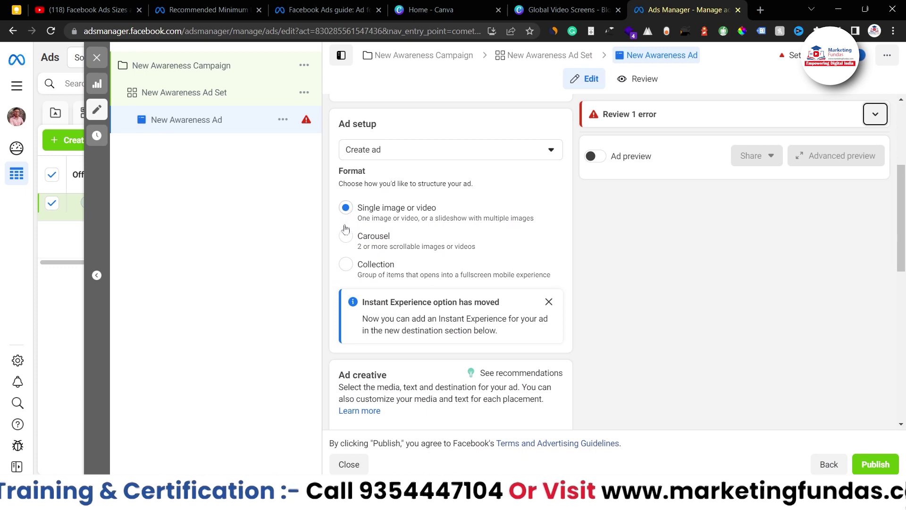
Review the ad's image and video media options, then close the list.
{"action": "scroll", "coordinate": [470, 330], "scroll_direction": "down", "scroll_amount": 3}
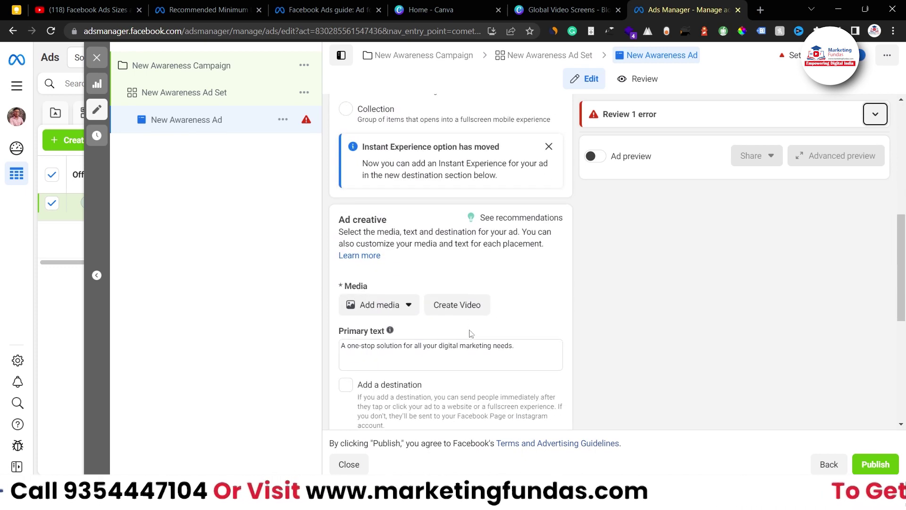
{"action": "scroll", "coordinate": [470, 329], "scroll_direction": "up", "scroll_amount": 2}
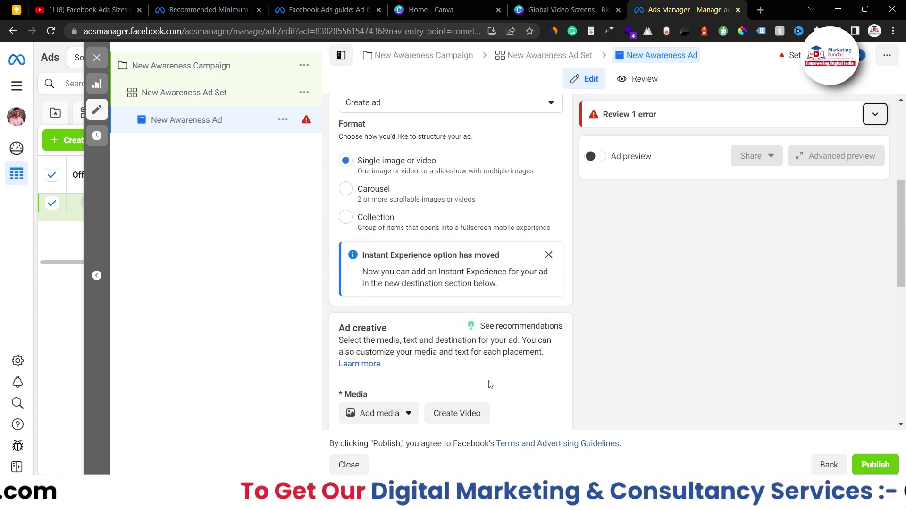
{"action": "scroll", "coordinate": [506, 329], "scroll_direction": "down", "scroll_amount": 3}
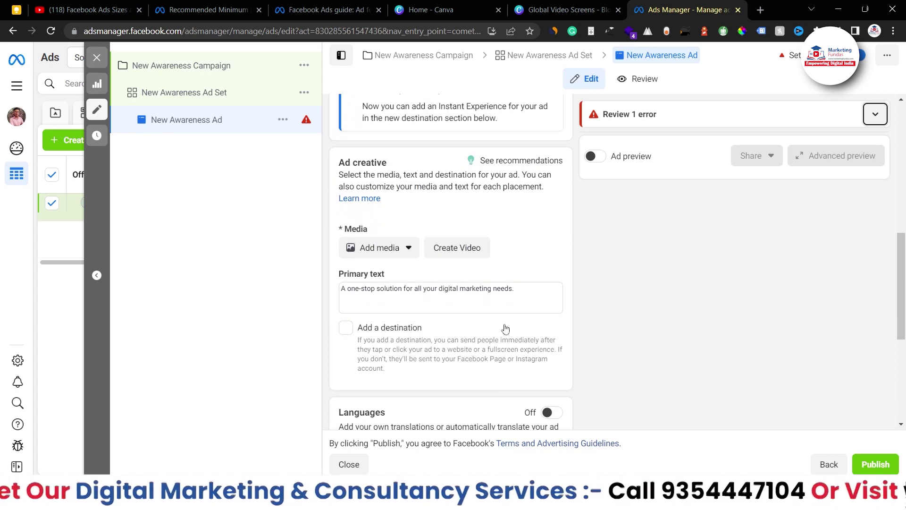
{"action": "scroll", "coordinate": [506, 329], "scroll_direction": "down", "scroll_amount": 1}
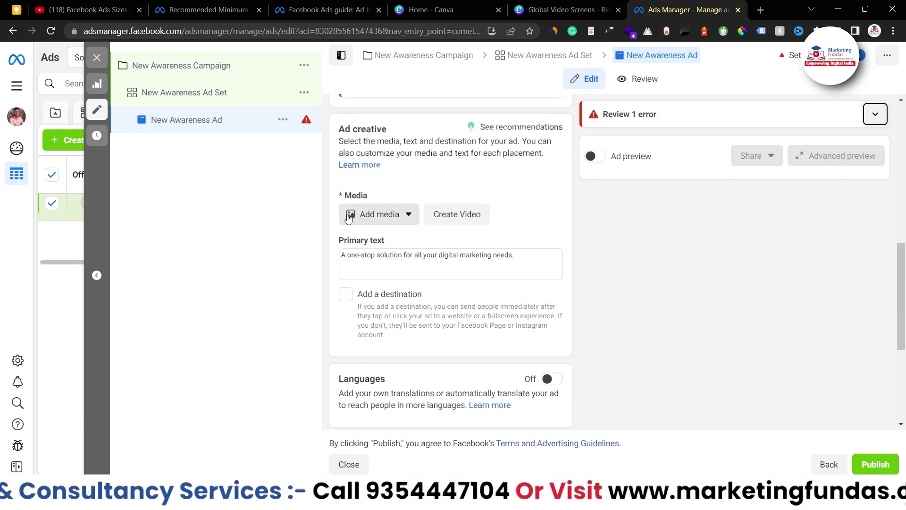
{"action": "left_click", "coordinate": [409, 215]}
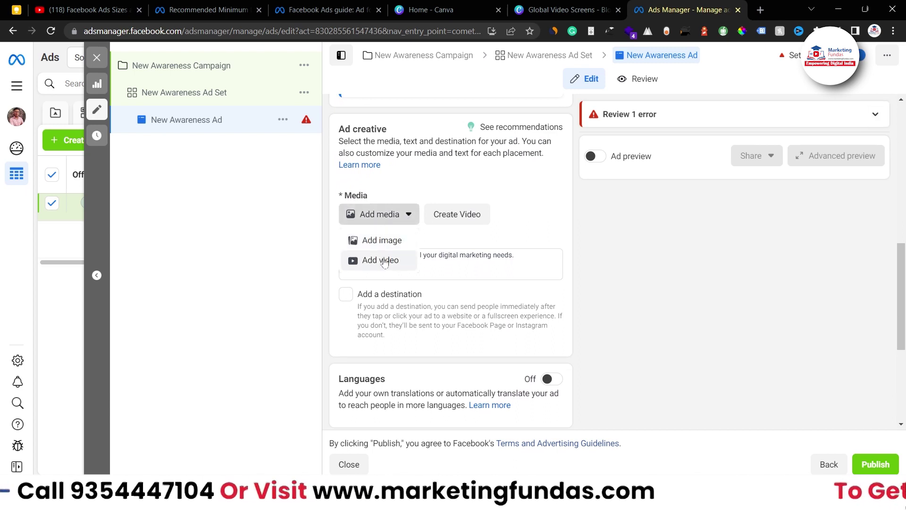
{"action": "left_click", "coordinate": [508, 203]}
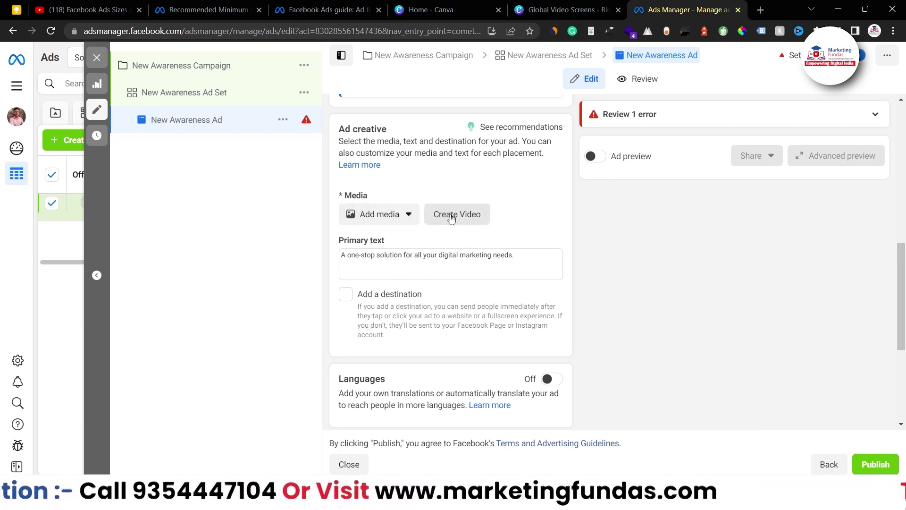
{"action": "left_click", "coordinate": [392, 215]}
{"action": "left_click", "coordinate": [539, 244]}
{"action": "scroll", "coordinate": [540, 244], "scroll_direction": "up", "scroll_amount": 2}
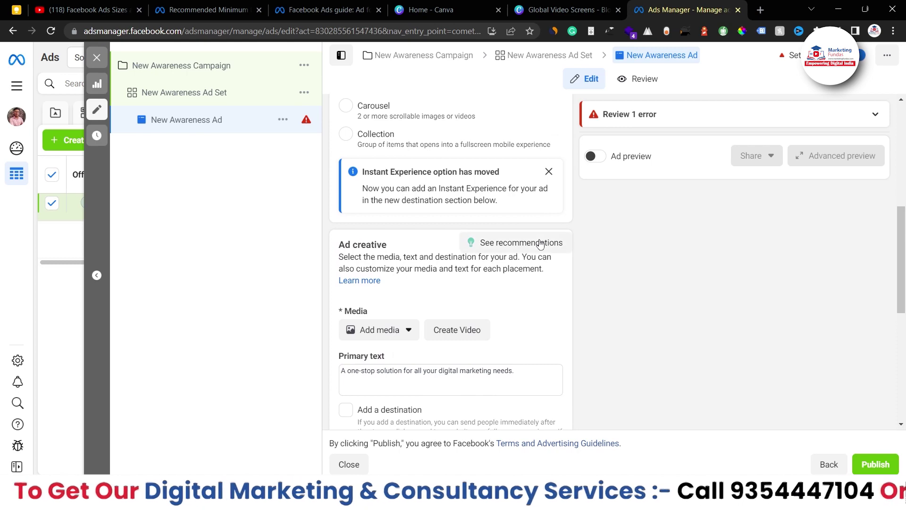
{"action": "scroll", "coordinate": [540, 243], "scroll_direction": "up", "scroll_amount": 4}
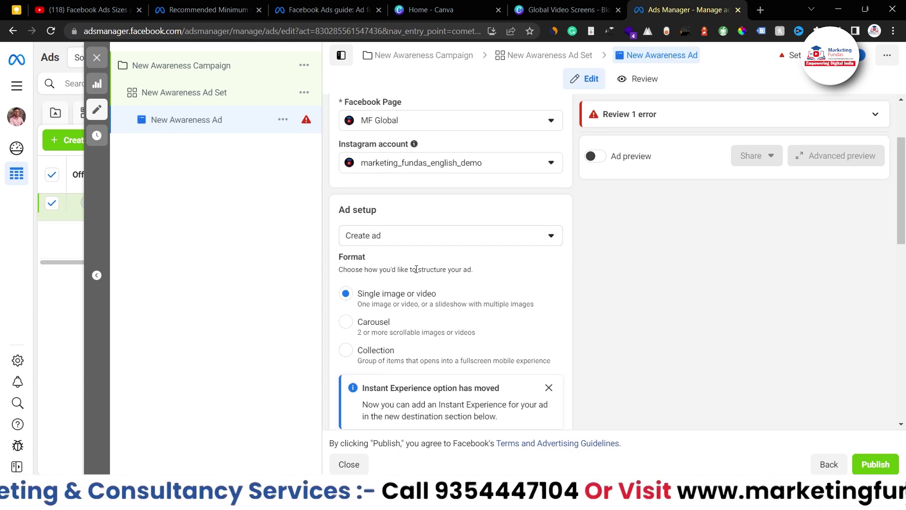
{"action": "scroll", "coordinate": [417, 271], "scroll_direction": "down", "scroll_amount": 2}
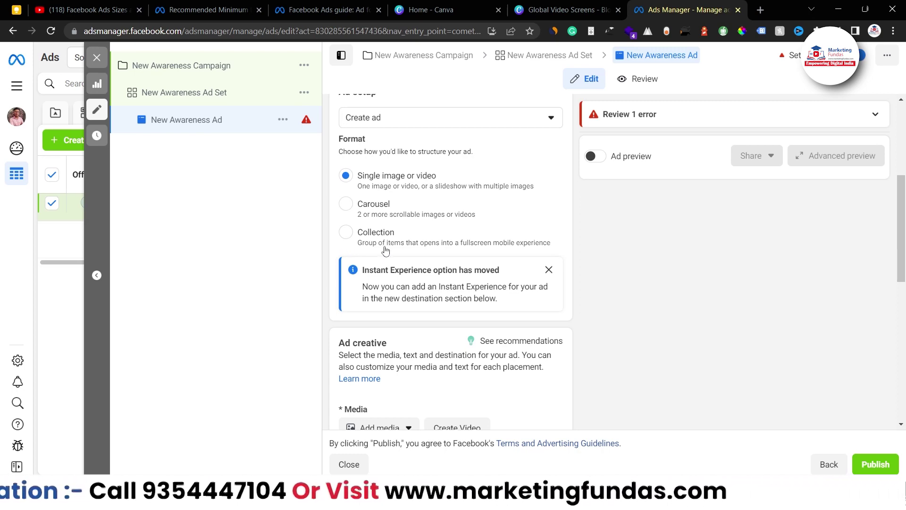
In the pixel requirements article, highlight Facebook Feed sizes: 479 x 246, 320-pixel width, 1,080 x 1,350.
{"action": "left_click", "coordinate": [208, 10]}
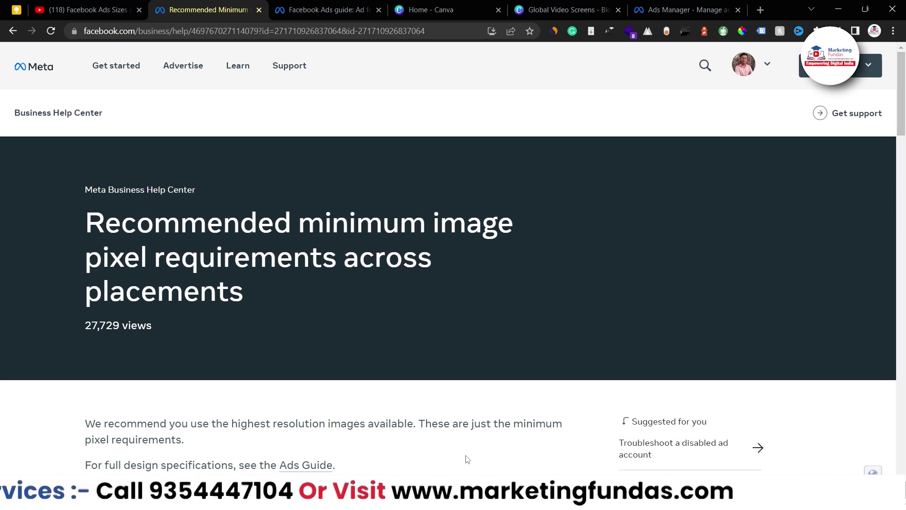
{"action": "scroll", "coordinate": [468, 459], "scroll_direction": "down", "scroll_amount": 3}
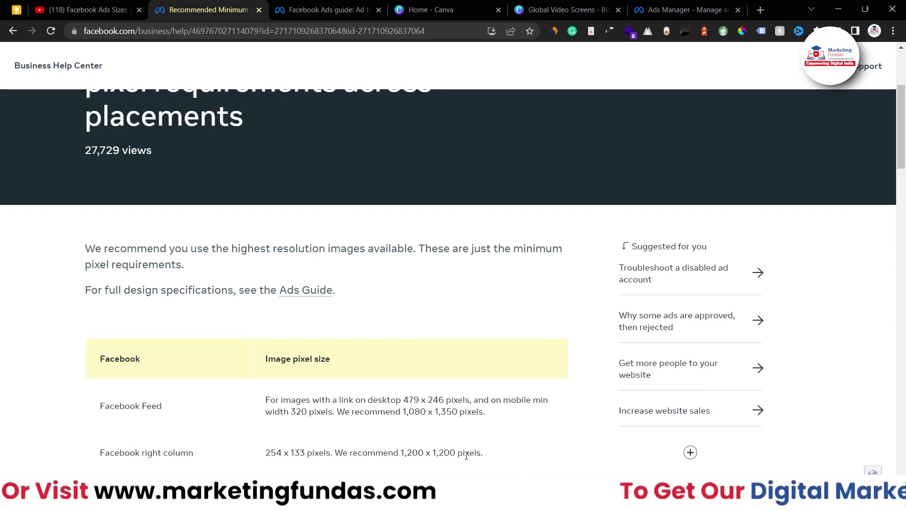
{"action": "scroll", "coordinate": [466, 455], "scroll_direction": "down", "scroll_amount": 2}
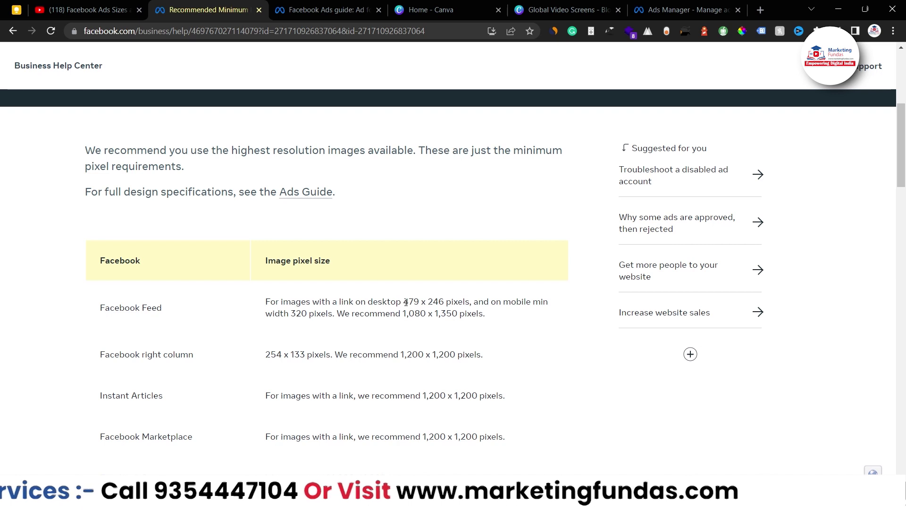
{"action": "left_click_drag", "start_coordinate": [403, 301], "coordinate": [445, 303]}
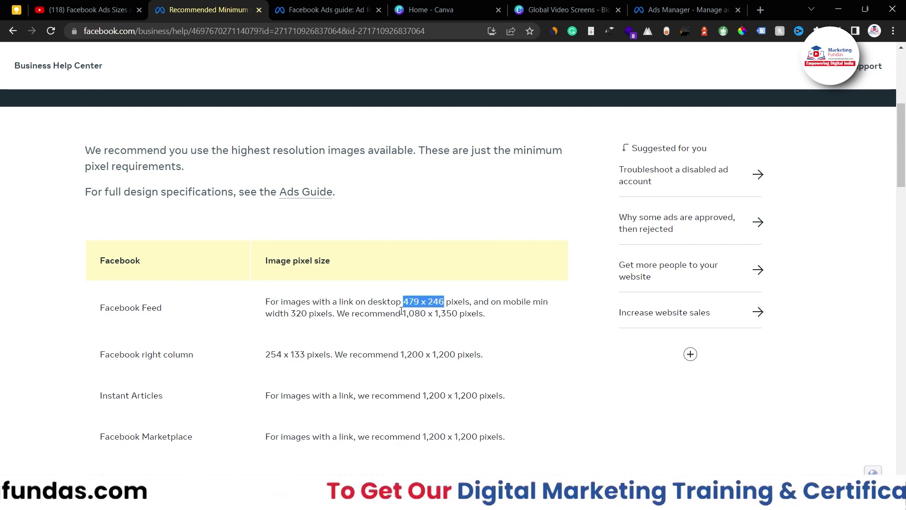
{"action": "left_click_drag", "start_coordinate": [403, 313], "coordinate": [445, 313]}
{"action": "left_click_drag", "start_coordinate": [291, 312], "coordinate": [301, 312]}
{"action": "left_click_drag", "start_coordinate": [401, 301], "coordinate": [460, 313]}
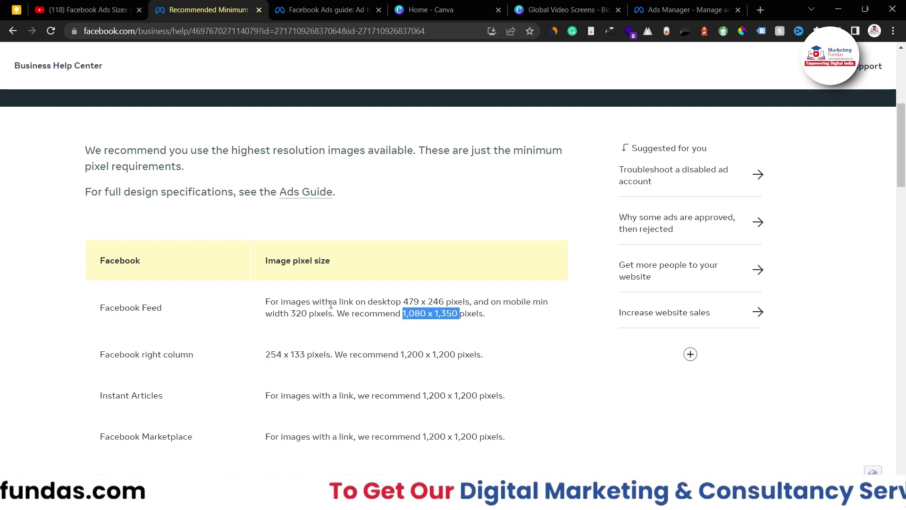
{"action": "left_click_drag", "start_coordinate": [403, 301], "coordinate": [444, 301]}
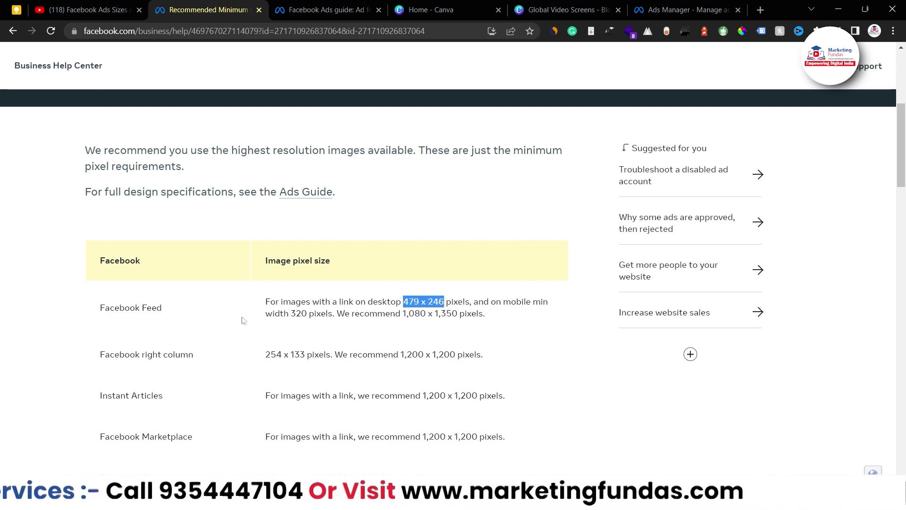
{"action": "left_click_drag", "start_coordinate": [290, 314], "coordinate": [331, 320]}
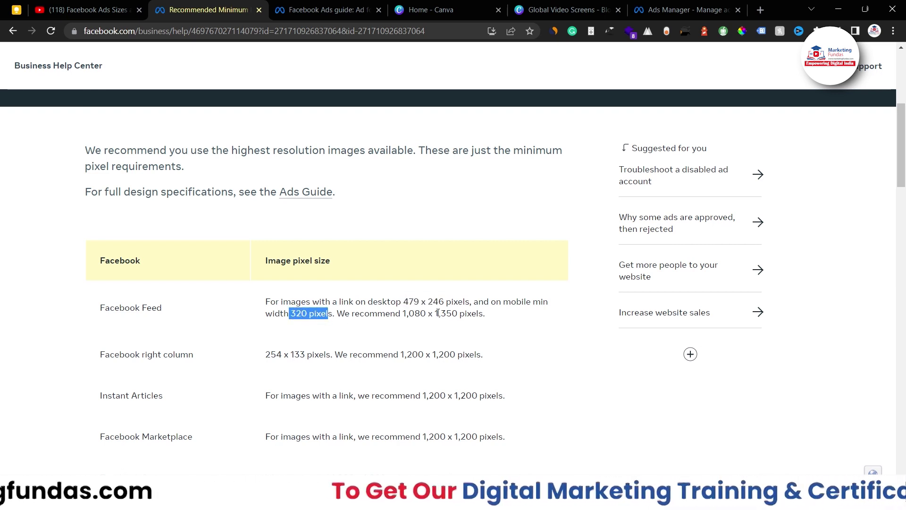
{"action": "left_click_drag", "start_coordinate": [402, 314], "coordinate": [458, 315]}
Highlight the right column sizes: 254 x 133 minimum and 1,200 x 1,200 recommended.
{"action": "scroll", "coordinate": [570, 352], "scroll_direction": "down", "scroll_amount": 1}
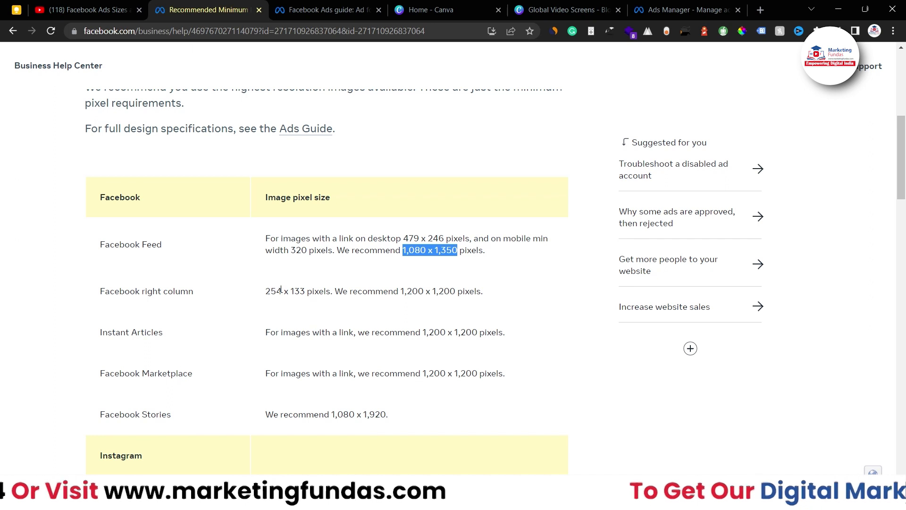
{"action": "left_click_drag", "start_coordinate": [264, 291], "coordinate": [305, 292]}
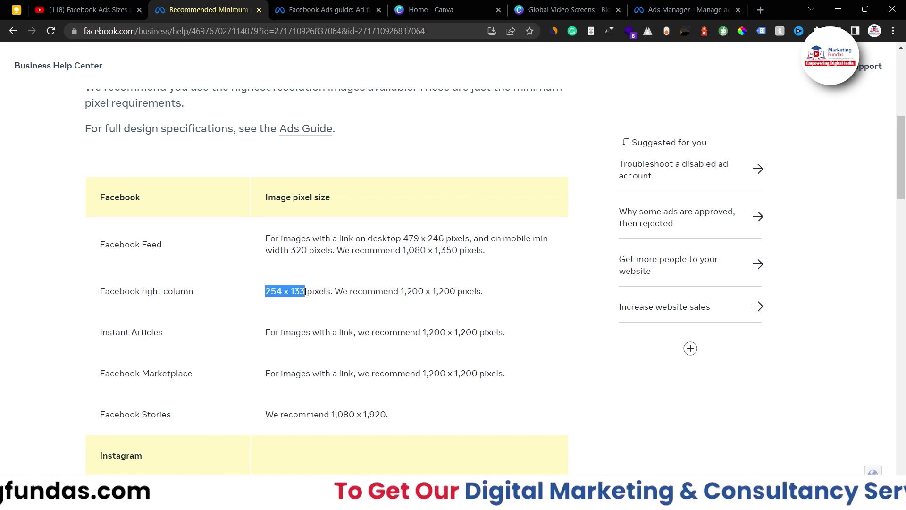
{"action": "left_click_drag", "start_coordinate": [401, 292], "coordinate": [459, 289]}
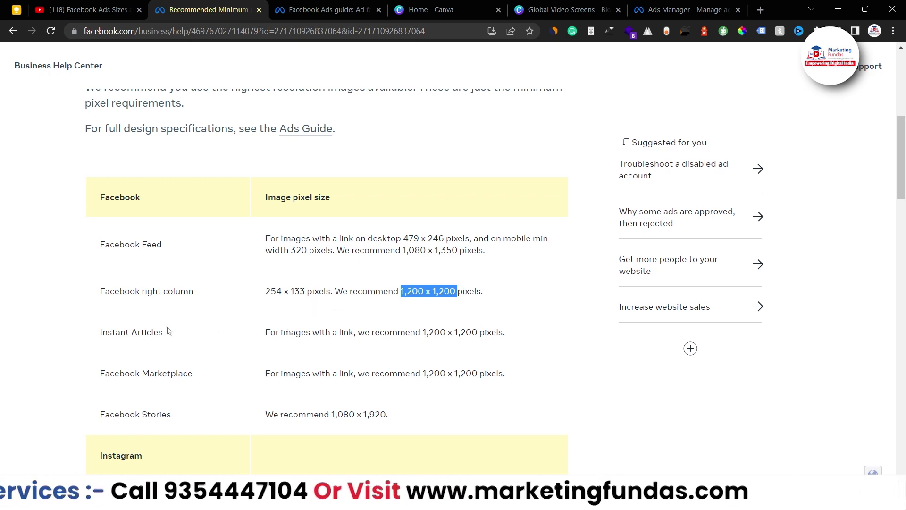
{"action": "scroll", "coordinate": [236, 363], "scroll_direction": "down", "scroll_amount": 2}
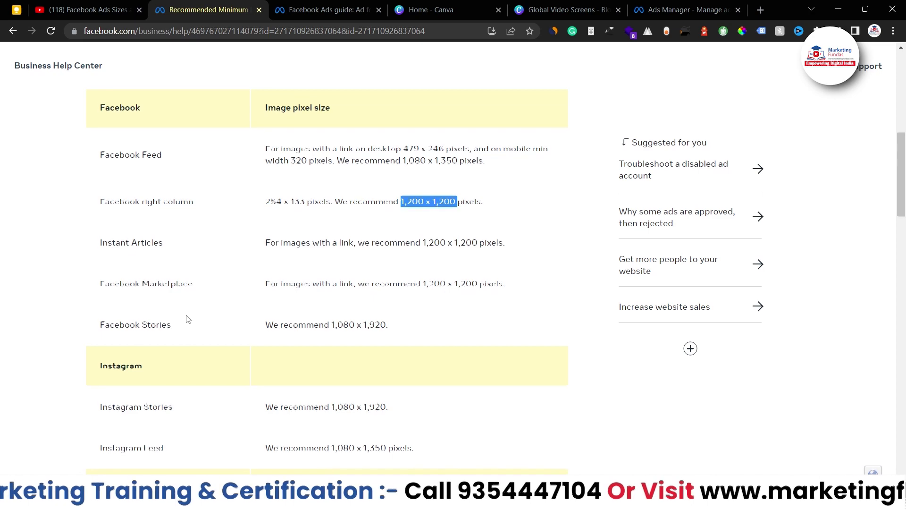
Highlight Audience Network sizes: 398 x 208 minimum and 1,200 x 628 for link images.
{"action": "scroll", "coordinate": [188, 317], "scroll_direction": "down", "scroll_amount": 4}
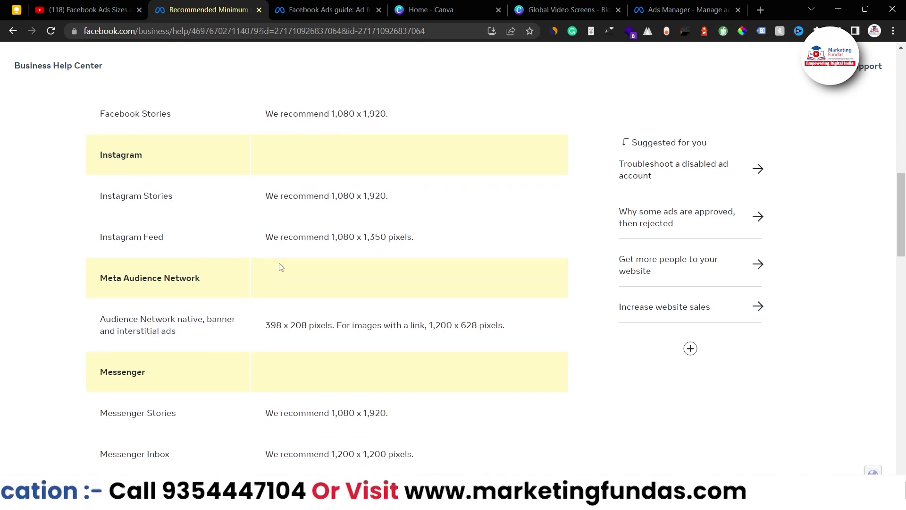
{"action": "scroll", "coordinate": [281, 266], "scroll_direction": "down", "scroll_amount": 2}
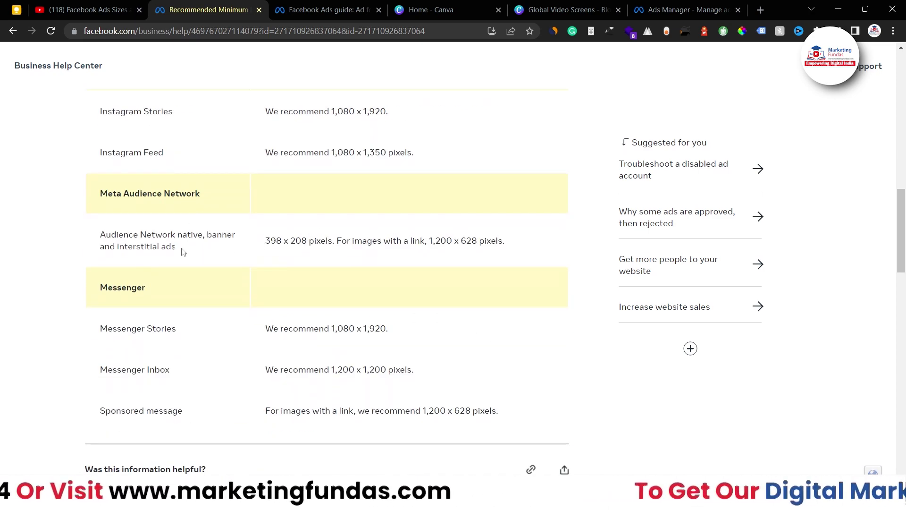
{"action": "left_click_drag", "start_coordinate": [265, 241], "coordinate": [306, 241]}
{"action": "left_click_drag", "start_coordinate": [428, 241], "coordinate": [343, 243]}
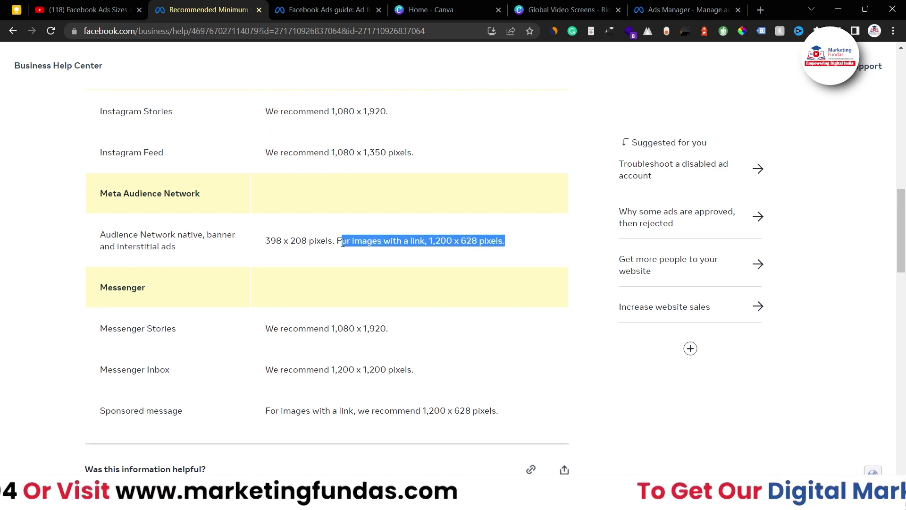
{"action": "left_click_drag", "start_coordinate": [266, 241], "coordinate": [310, 242]}
{"action": "scroll", "coordinate": [311, 238], "scroll_direction": "down", "scroll_amount": 1}
{"action": "scroll", "coordinate": [203, 268], "scroll_direction": "down", "scroll_amount": 2}
{"action": "scroll", "coordinate": [203, 268], "scroll_direction": "up", "scroll_amount": 3}
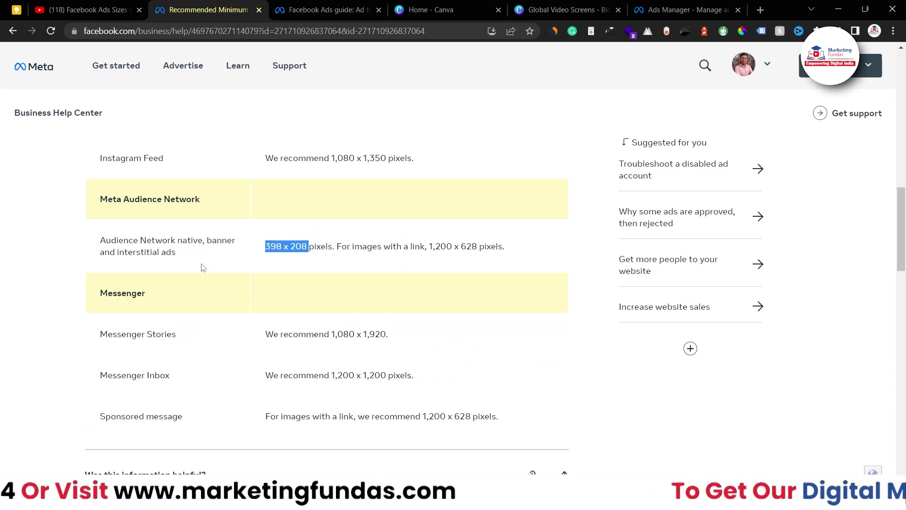
{"action": "scroll", "coordinate": [203, 268], "scroll_direction": "up", "scroll_amount": 5}
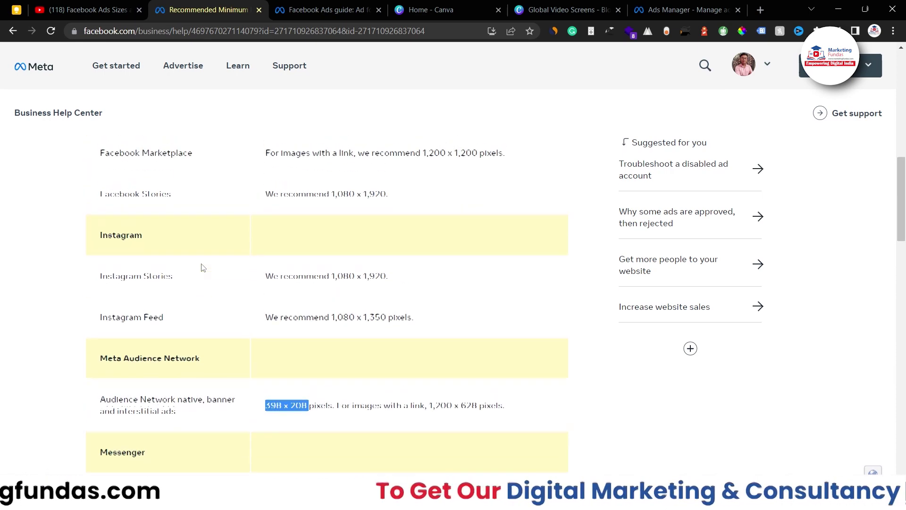
{"action": "scroll", "coordinate": [186, 257], "scroll_direction": "up", "scroll_amount": 2}
{"action": "scroll", "coordinate": [186, 256], "scroll_direction": "down", "scroll_amount": 5}
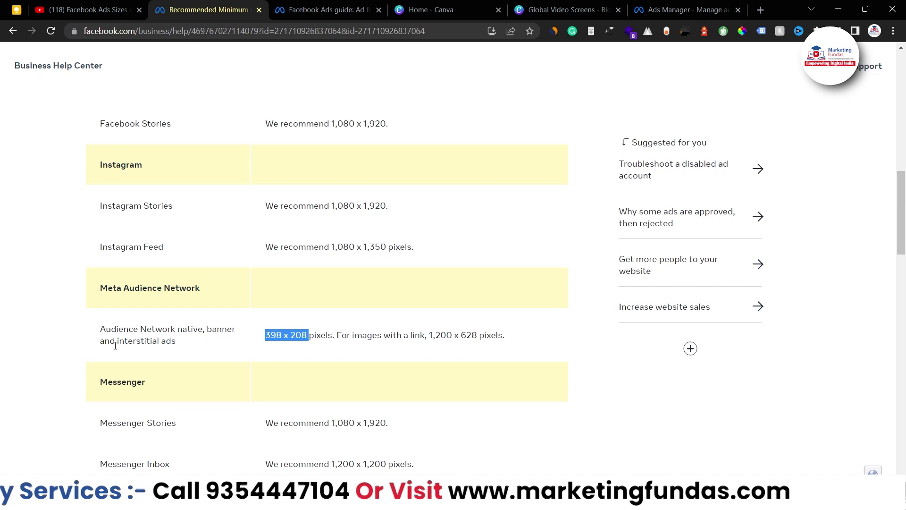
{"action": "left_click_drag", "start_coordinate": [115, 345], "coordinate": [137, 331]}
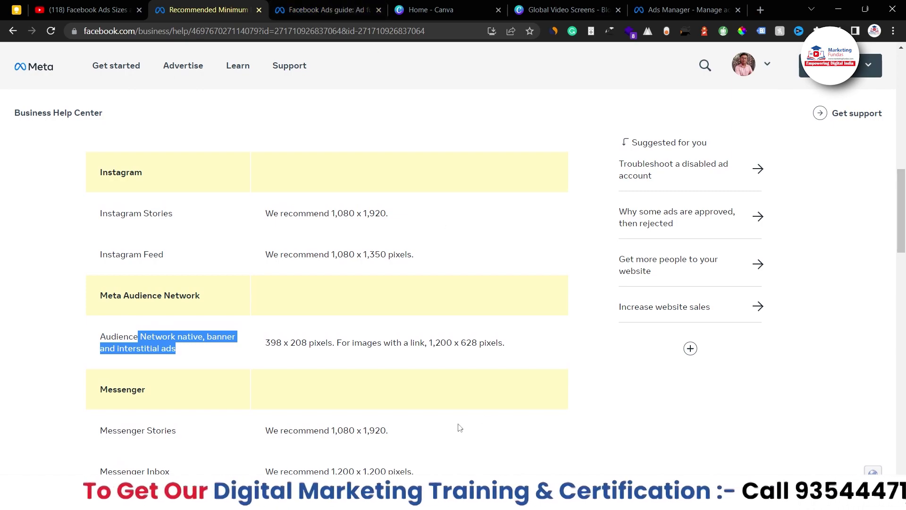
Scroll back up through the placement table toward the top of the article.
{"action": "scroll", "coordinate": [458, 428], "scroll_direction": "up", "scroll_amount": 7}
{"action": "scroll", "coordinate": [460, 427], "scroll_direction": "up", "scroll_amount": 5}
{"action": "scroll", "coordinate": [459, 424], "scroll_direction": "down", "scroll_amount": 4}
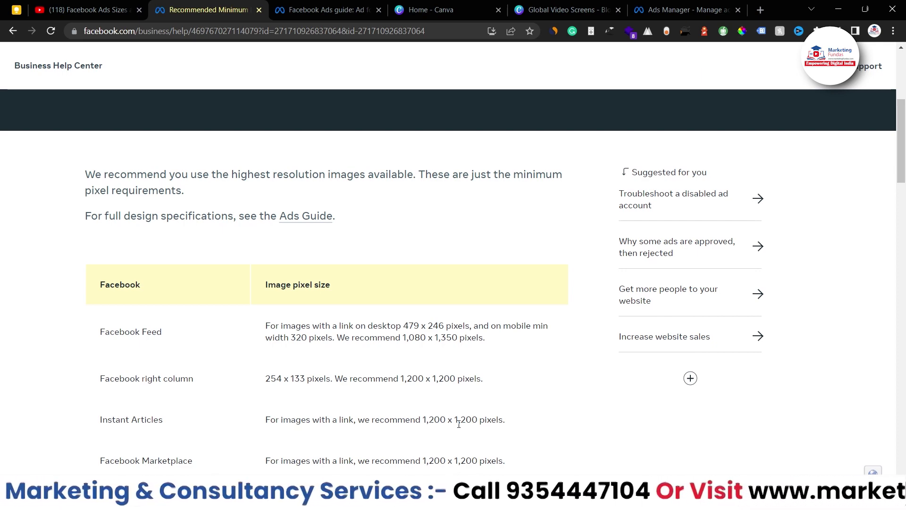
{"action": "scroll", "coordinate": [458, 423], "scroll_direction": "up", "scroll_amount": 5}
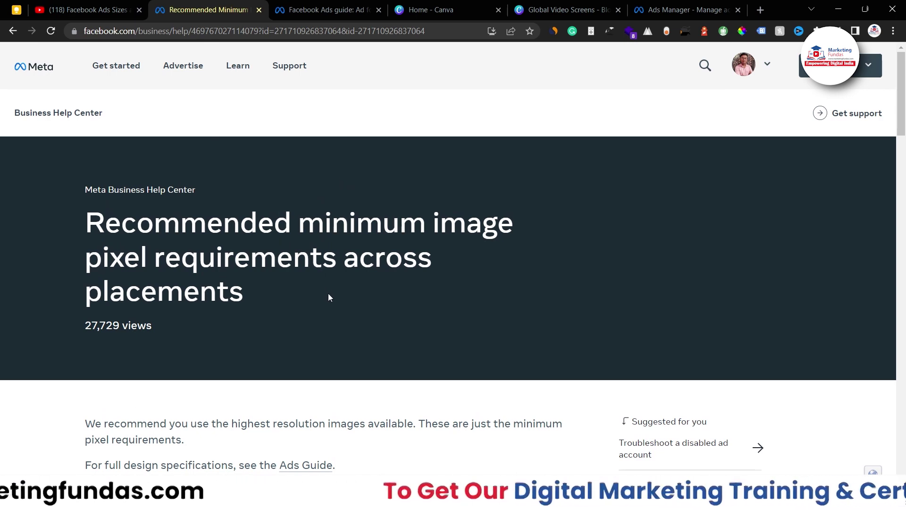
{"action": "scroll", "coordinate": [899, 85], "scroll_direction": "down", "scroll_amount": 1}
{"action": "scroll", "coordinate": [888, 47], "scroll_direction": "up", "scroll_amount": 1}
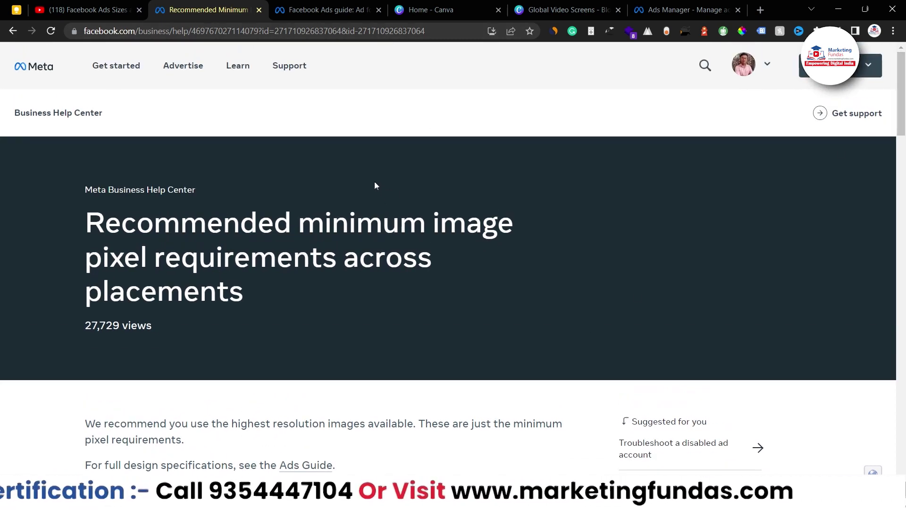
Switch to the Facebook Ads Guide and show its About overview section.
{"action": "left_click", "coordinate": [355, 6]}
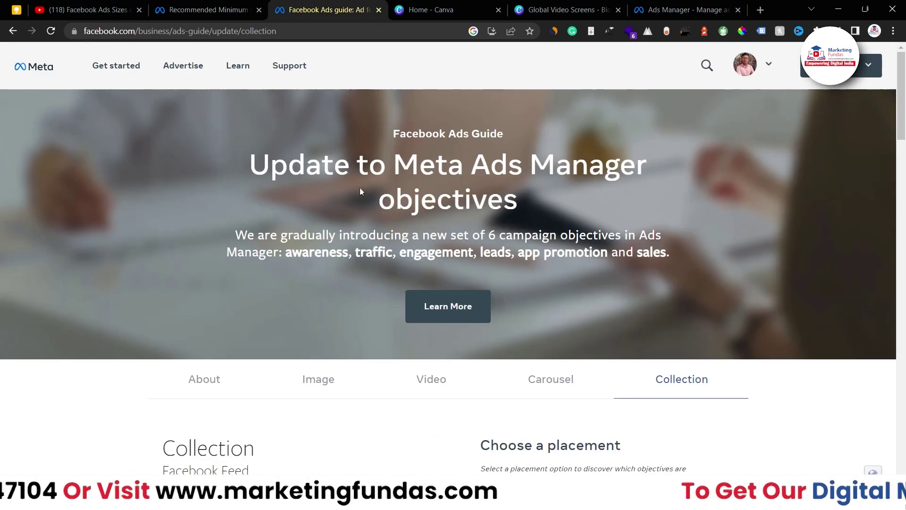
{"action": "scroll", "coordinate": [295, 392], "scroll_direction": "down", "scroll_amount": 5}
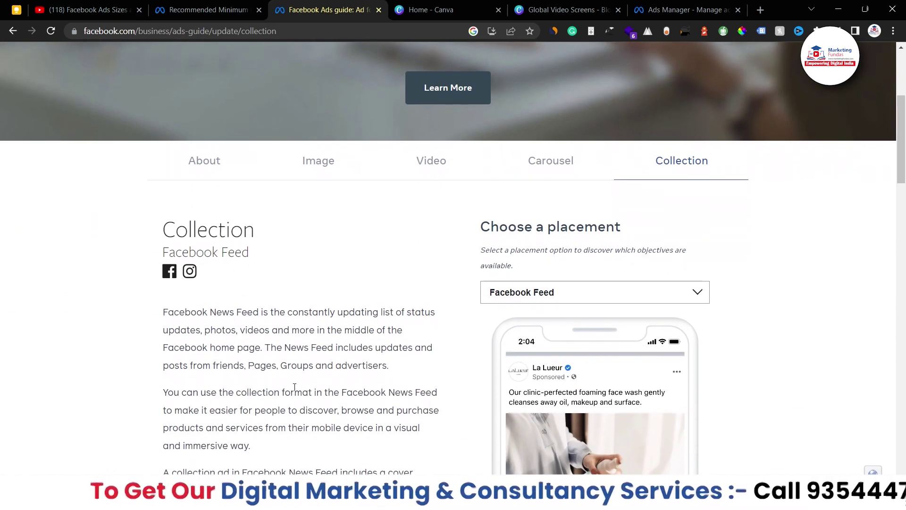
{"action": "left_click", "coordinate": [230, 174]}
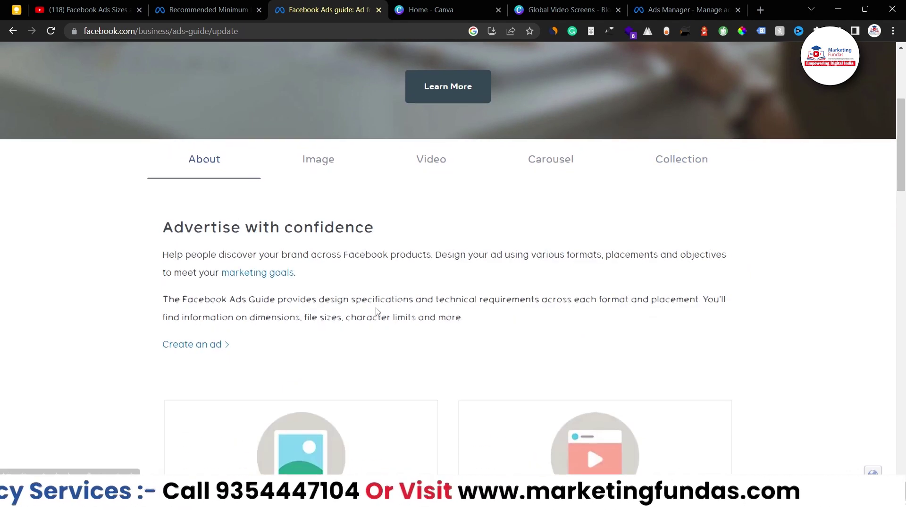
Browse the ad format cards and open the Image format specifications.
{"action": "scroll", "coordinate": [376, 316], "scroll_direction": "down", "scroll_amount": 2}
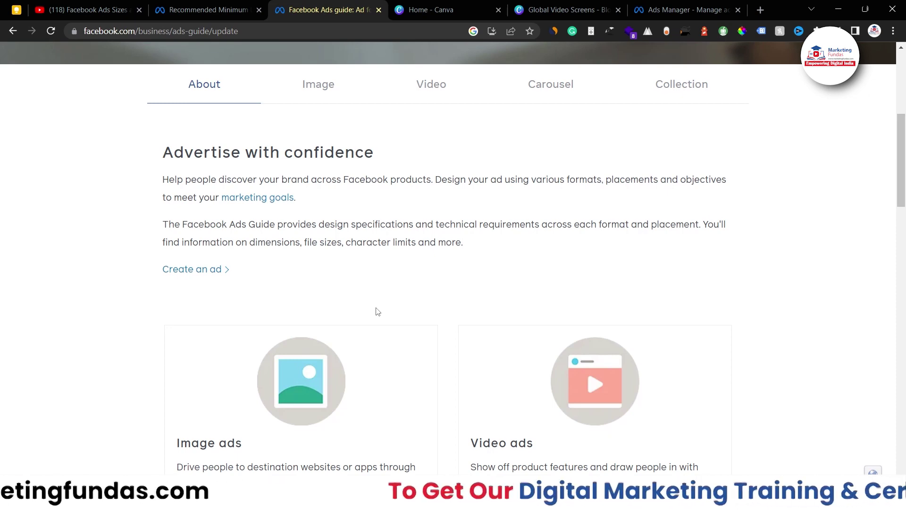
{"action": "scroll", "coordinate": [376, 312], "scroll_direction": "down", "scroll_amount": 3}
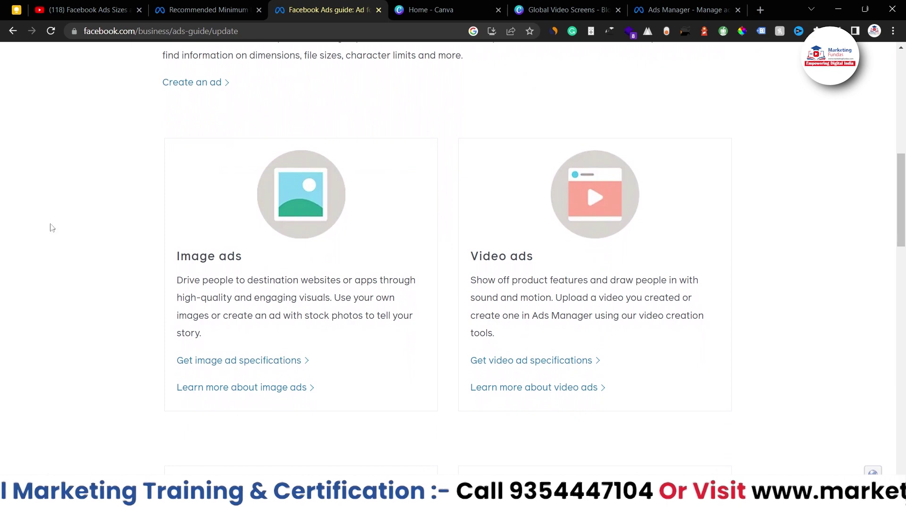
{"action": "scroll", "coordinate": [307, 326], "scroll_direction": "down", "scroll_amount": 5}
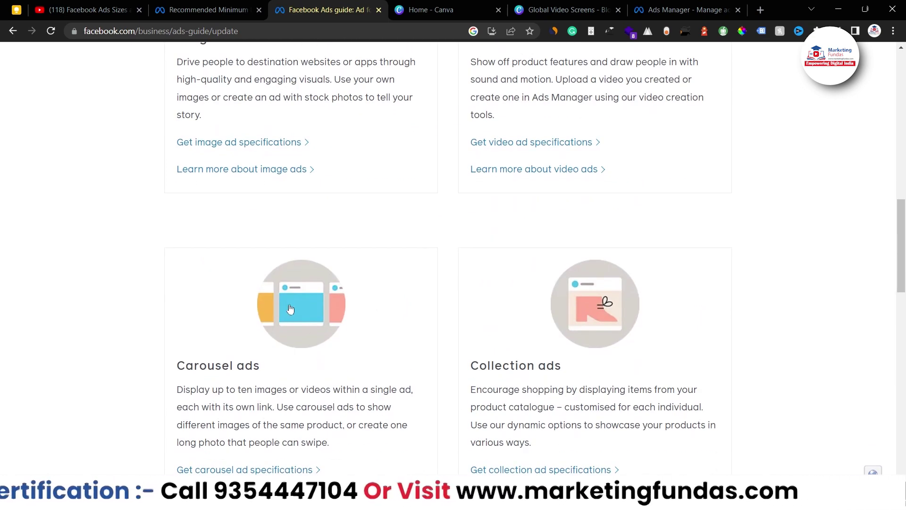
{"action": "scroll", "coordinate": [578, 313], "scroll_direction": "up", "scroll_amount": 1}
{"action": "scroll", "coordinate": [578, 312], "scroll_direction": "up", "scroll_amount": 1}
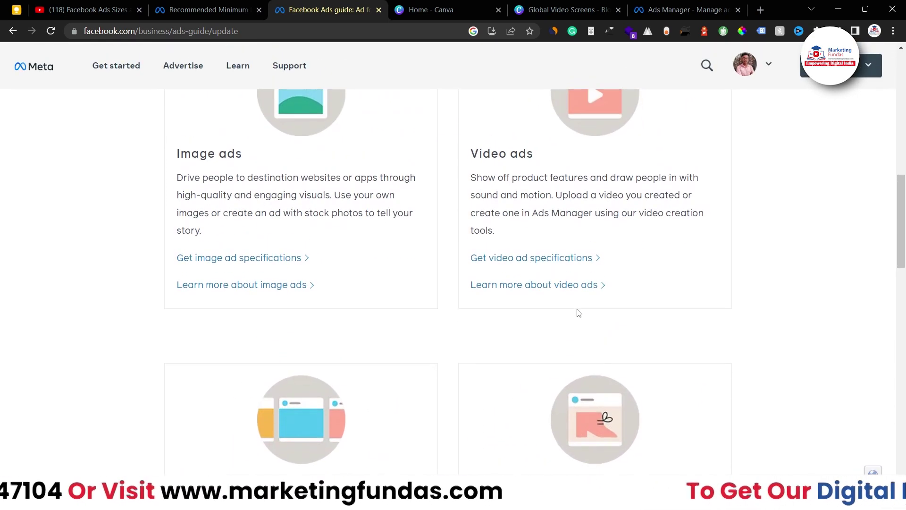
{"action": "scroll", "coordinate": [359, 383], "scroll_direction": "up", "scroll_amount": 2}
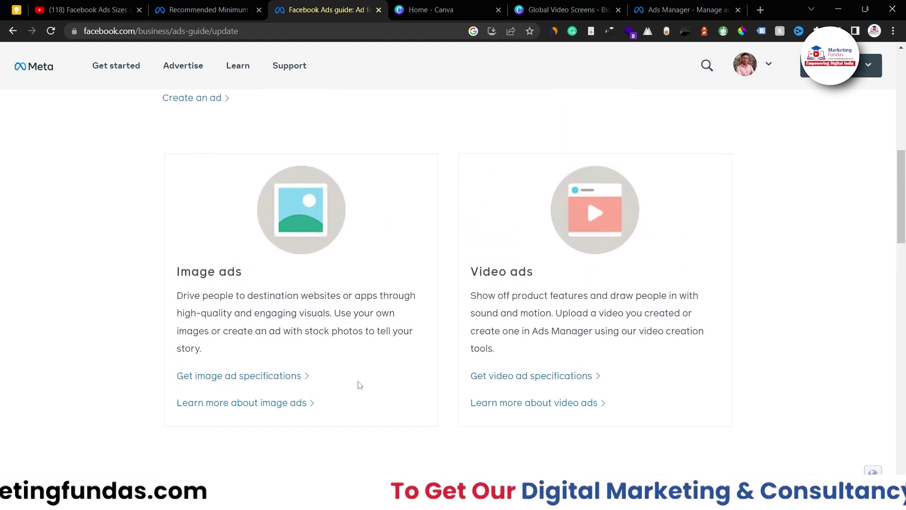
{"action": "scroll", "coordinate": [327, 230], "scroll_direction": "up", "scroll_amount": 4}
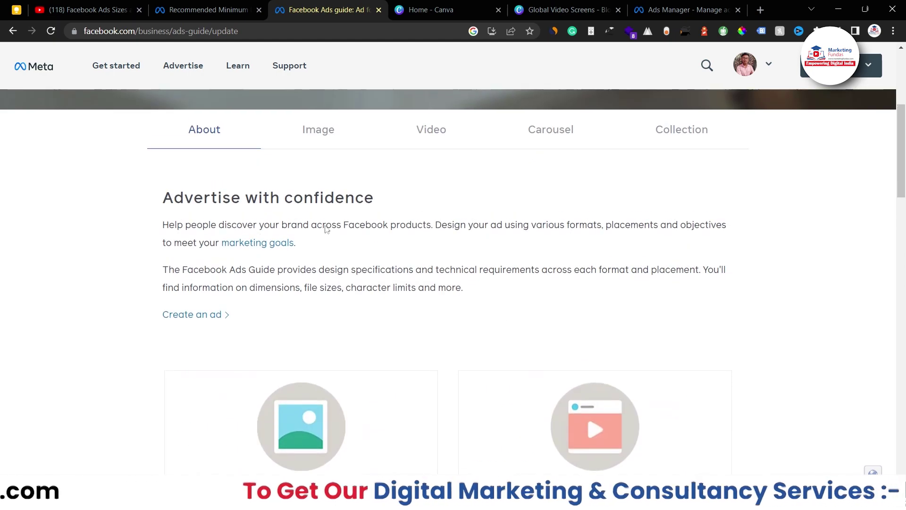
{"action": "left_click", "coordinate": [315, 132]}
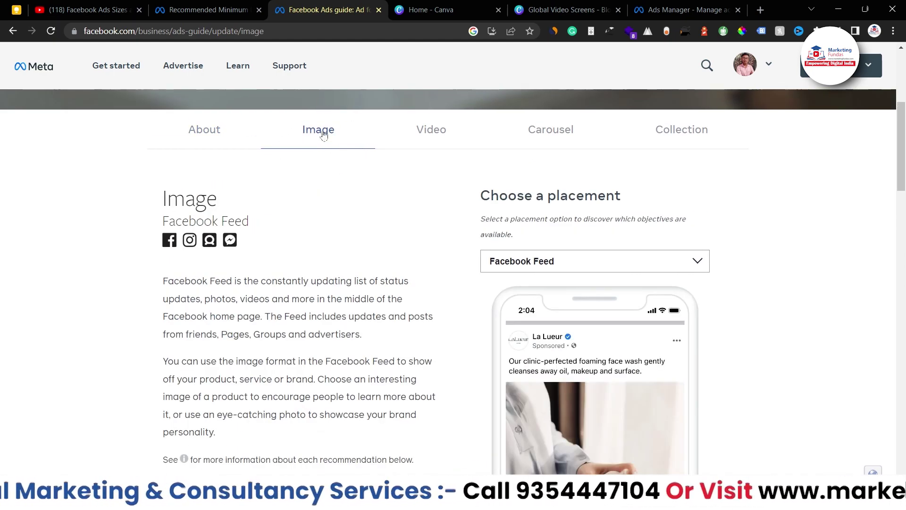